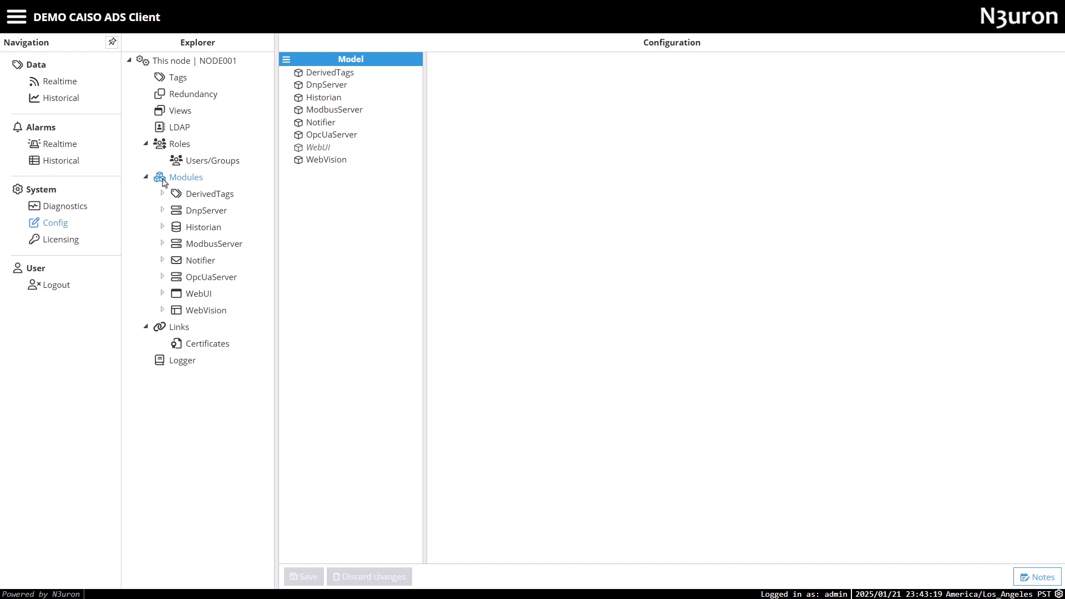
- Create a new module named CaisoAdsClient in the modules model
click(286, 60)
click(295, 80)
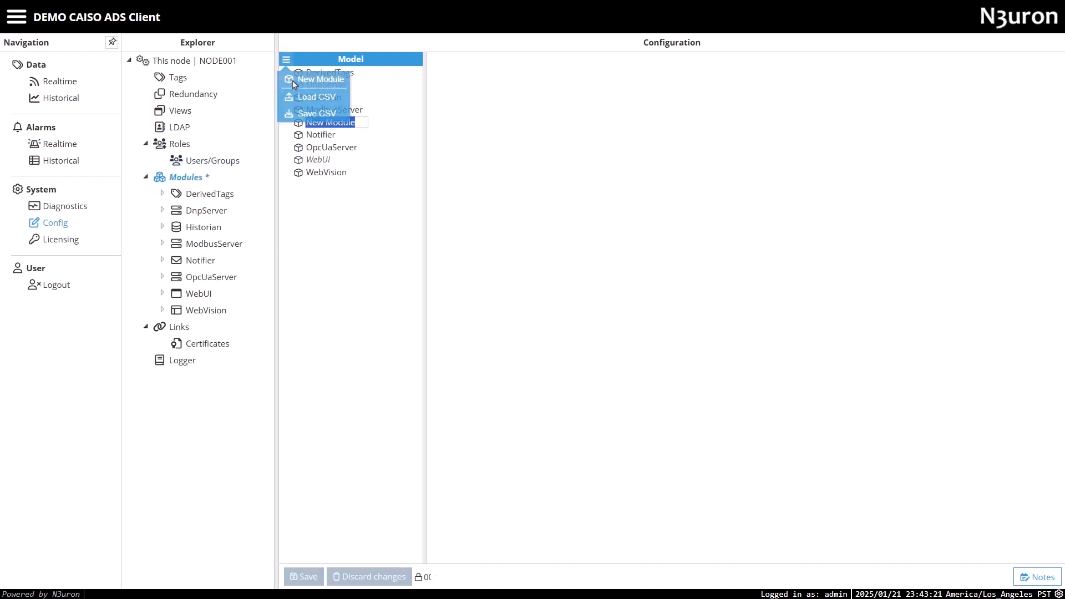
text(Caiso)
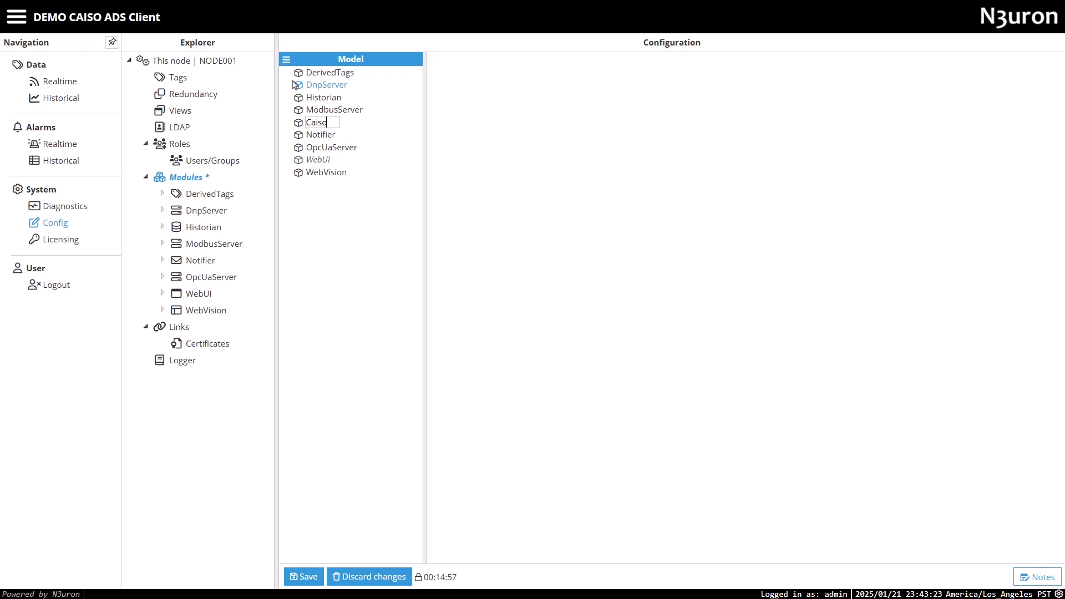
text(AdsClient)
key(Return)
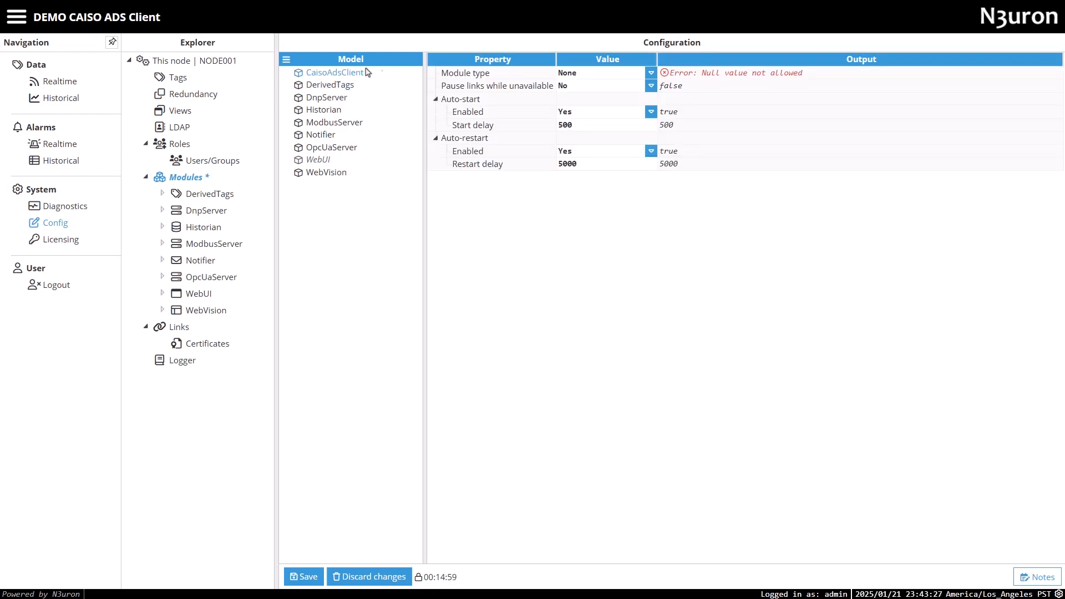
- Set the new module's type to CaisoAdsClient and save the modules configuration
click(597, 77)
click(598, 191)
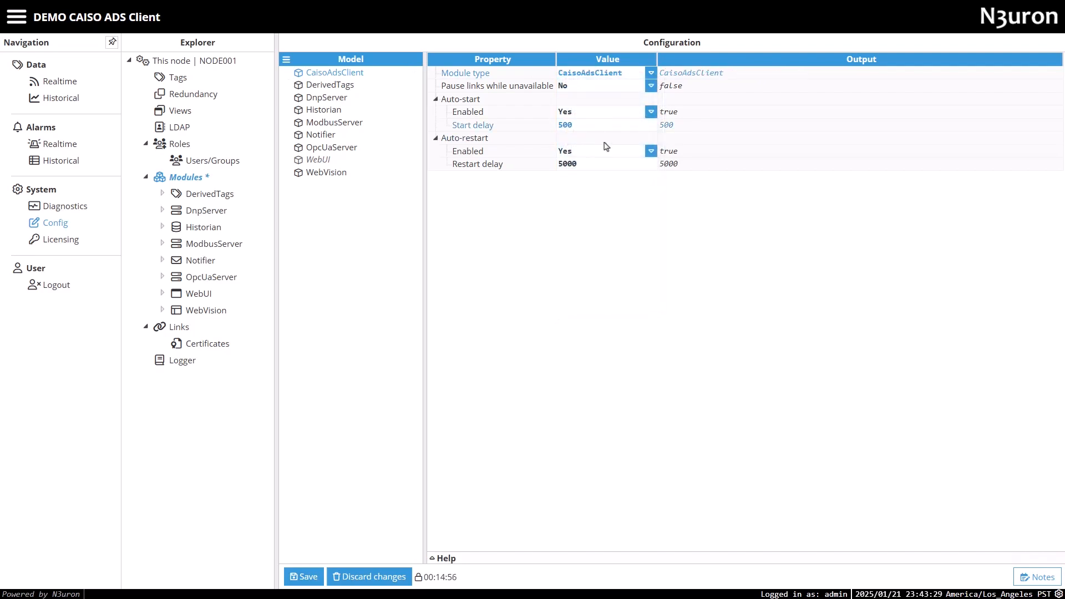
click(303, 576)
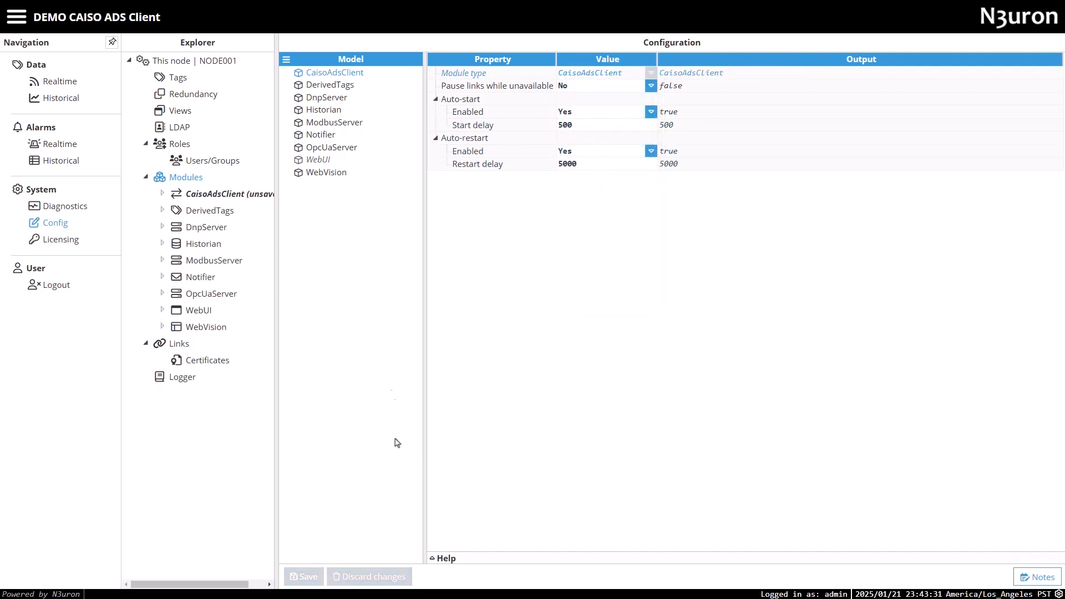
- Open the CaisoAdsClient module's configuration and add a new client named ADS to its model
click(236, 195)
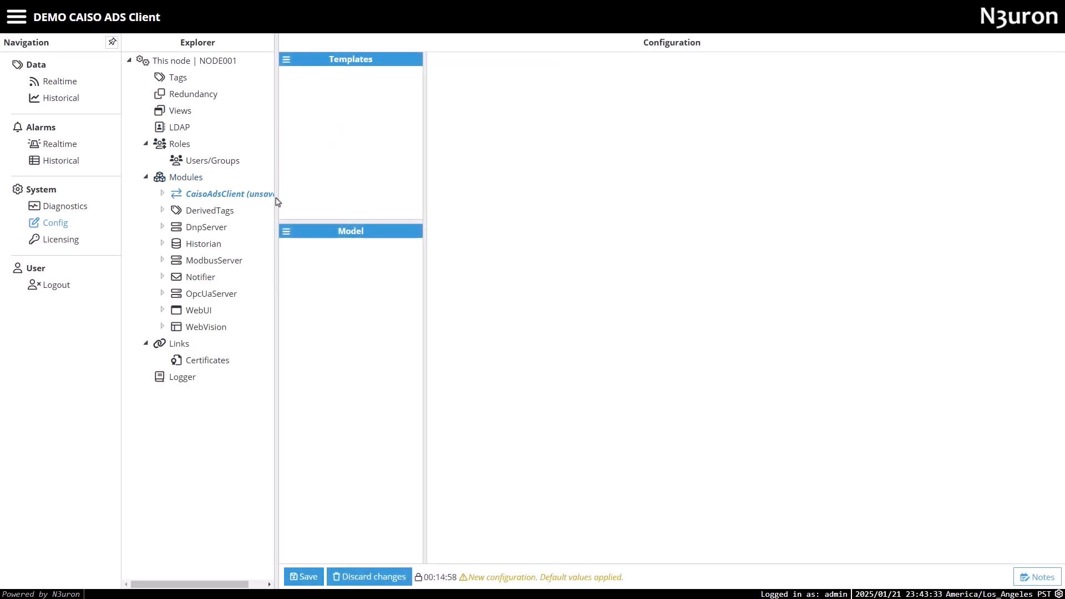
drag(275, 200, 338, 195)
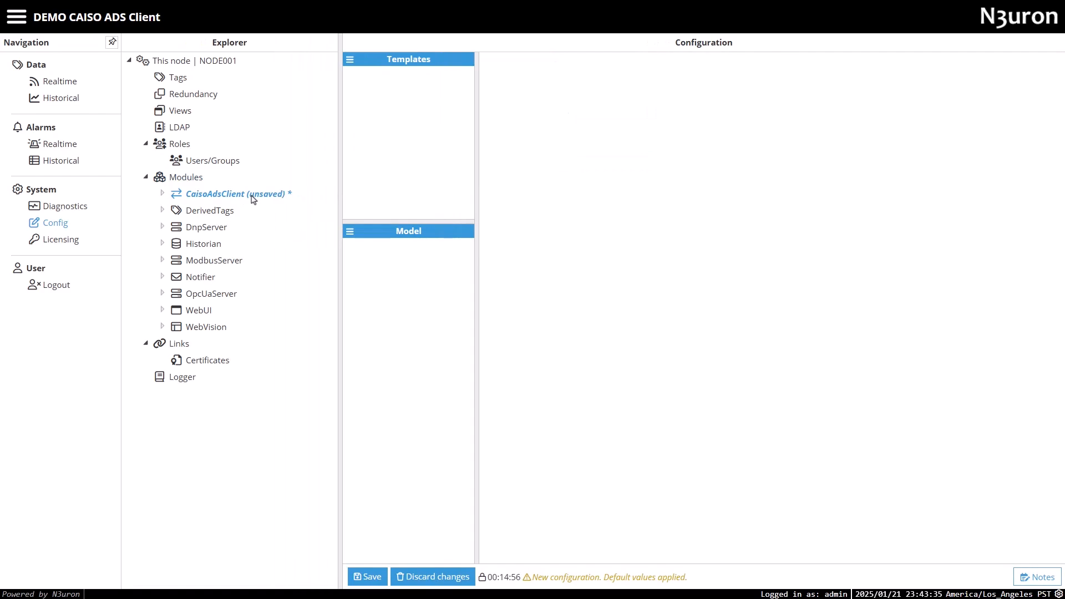
click(350, 234)
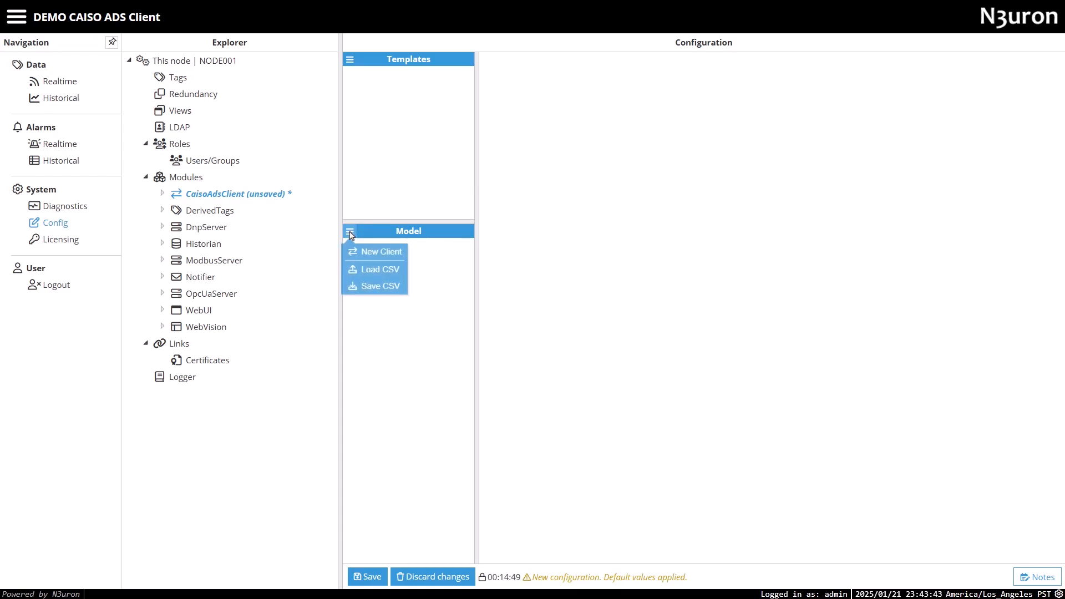
click(375, 253)
text(ADS)
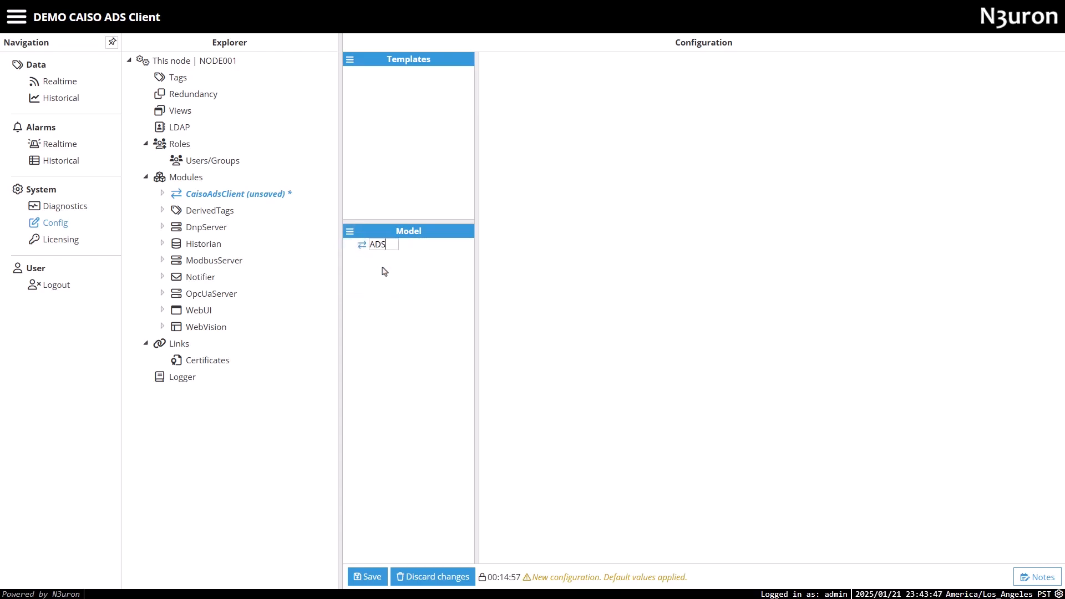
key(Return)
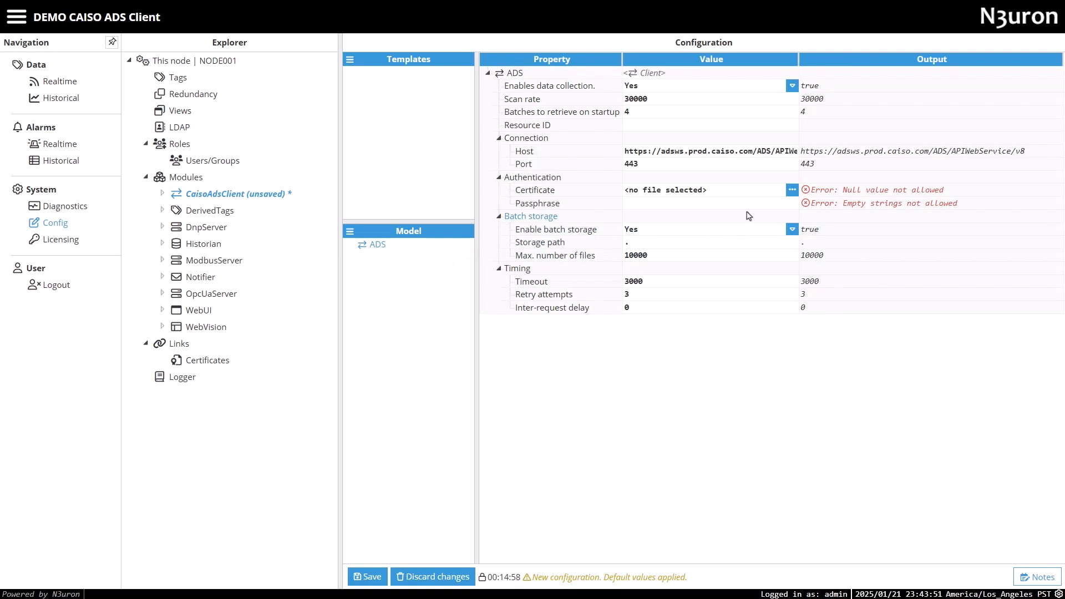
- Examine the ADS client's data collection, scan rate, startup batches, resource ID, host and port settings, consulting the property help
click(672, 87)
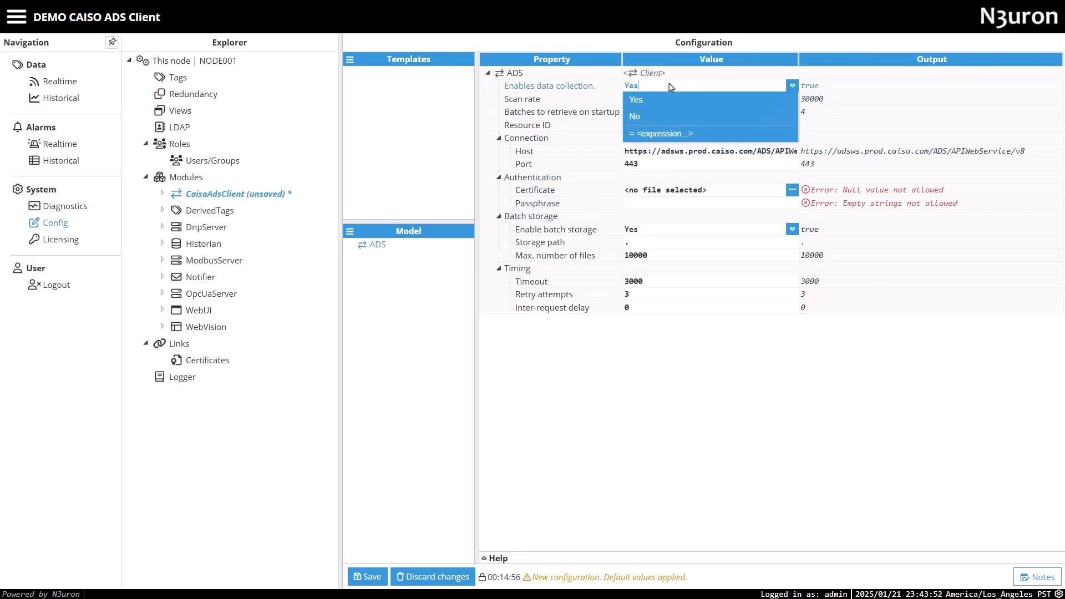
click(680, 99)
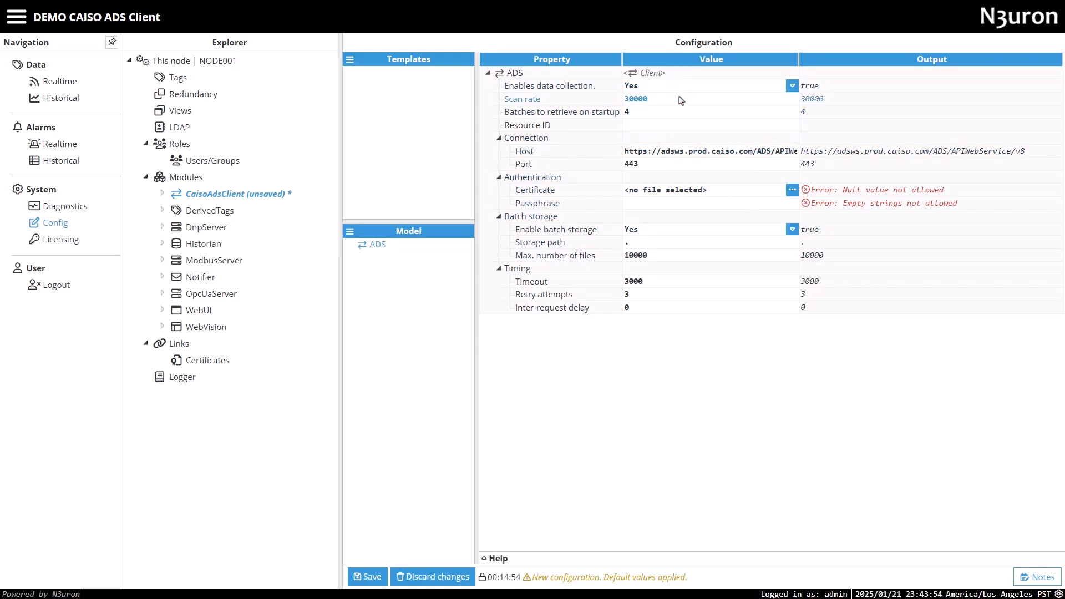
drag(647, 98, 604, 98)
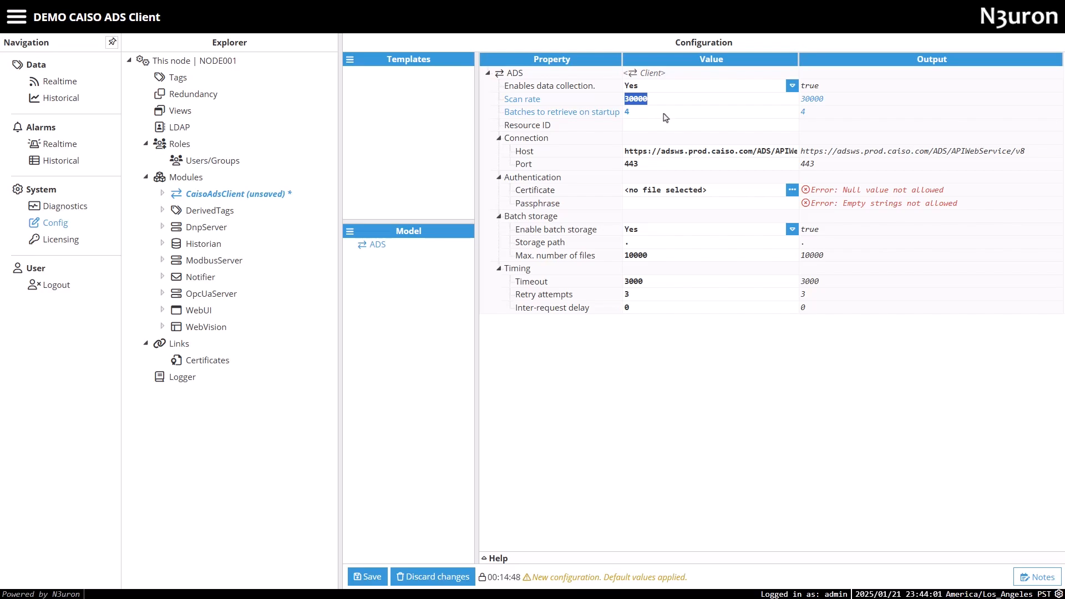
click(663, 113)
click(662, 126)
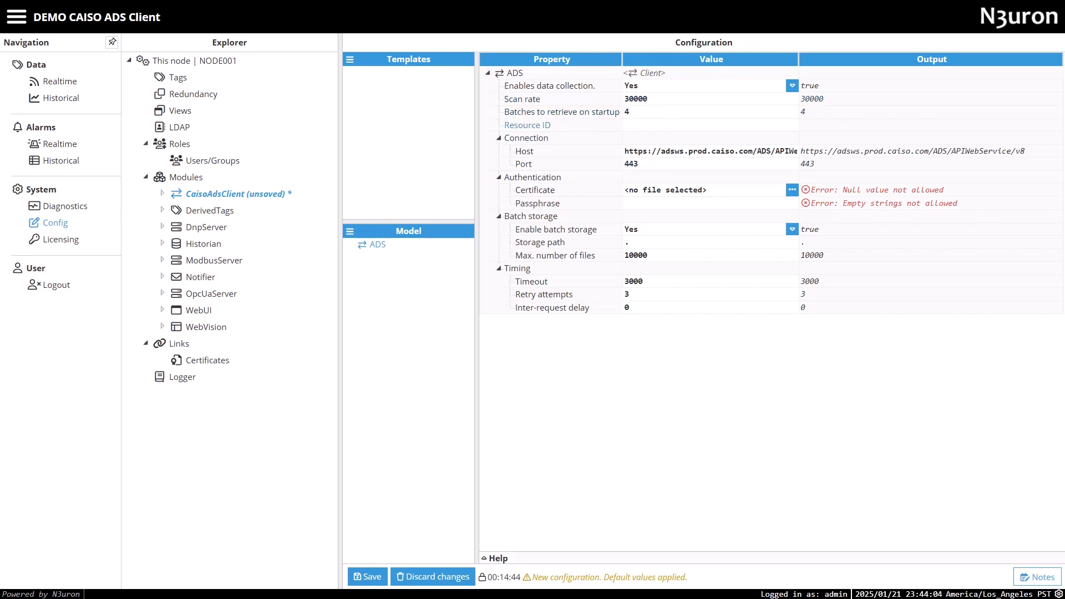
click(491, 558)
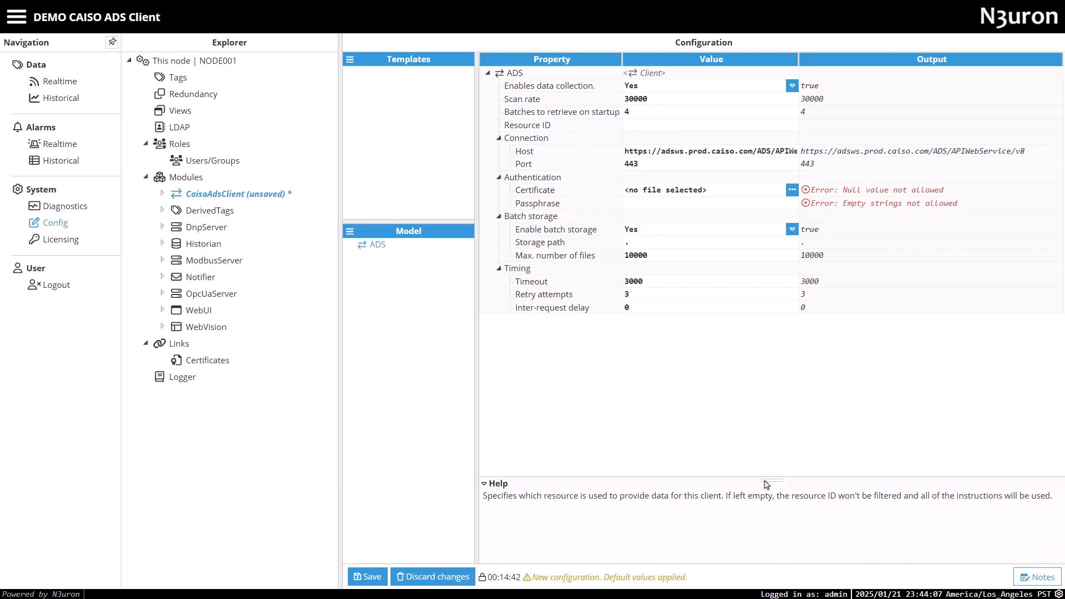
drag(769, 479, 771, 404)
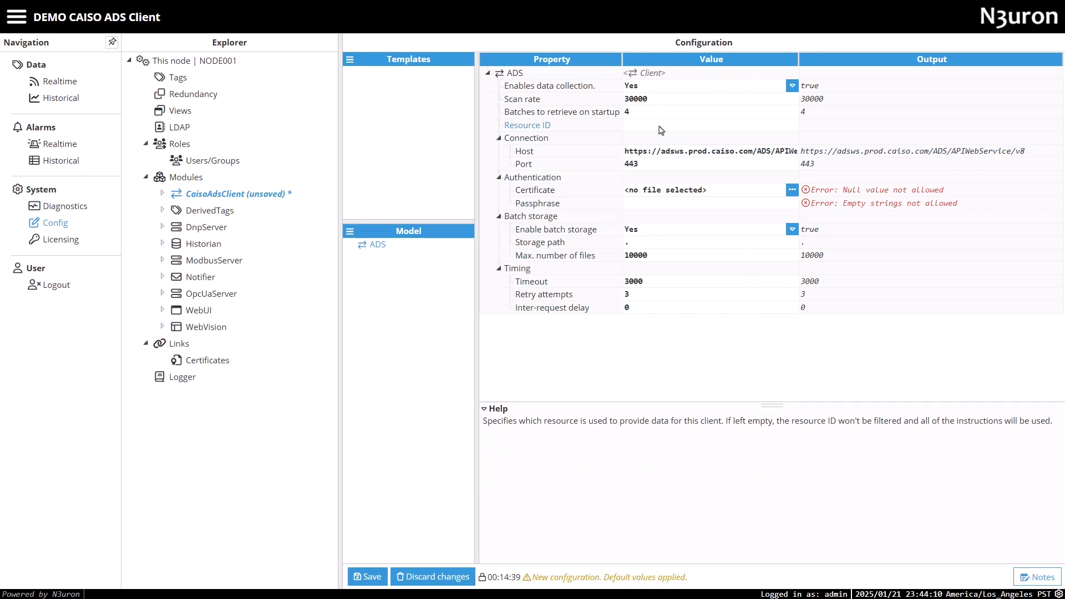
click(630, 156)
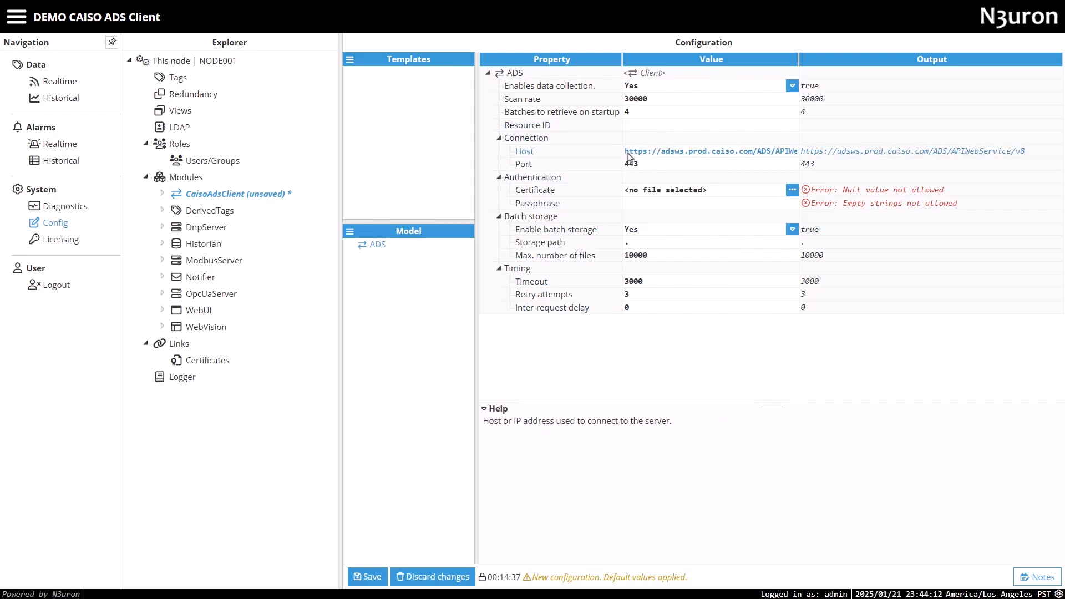
drag(630, 156, 807, 160)
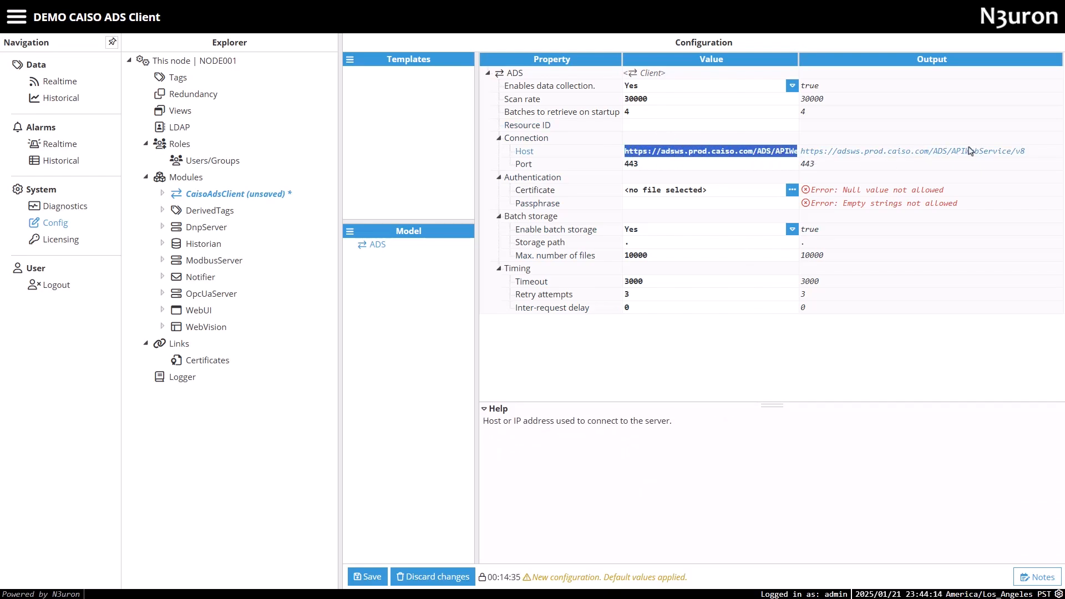
drag(1029, 152, 799, 165)
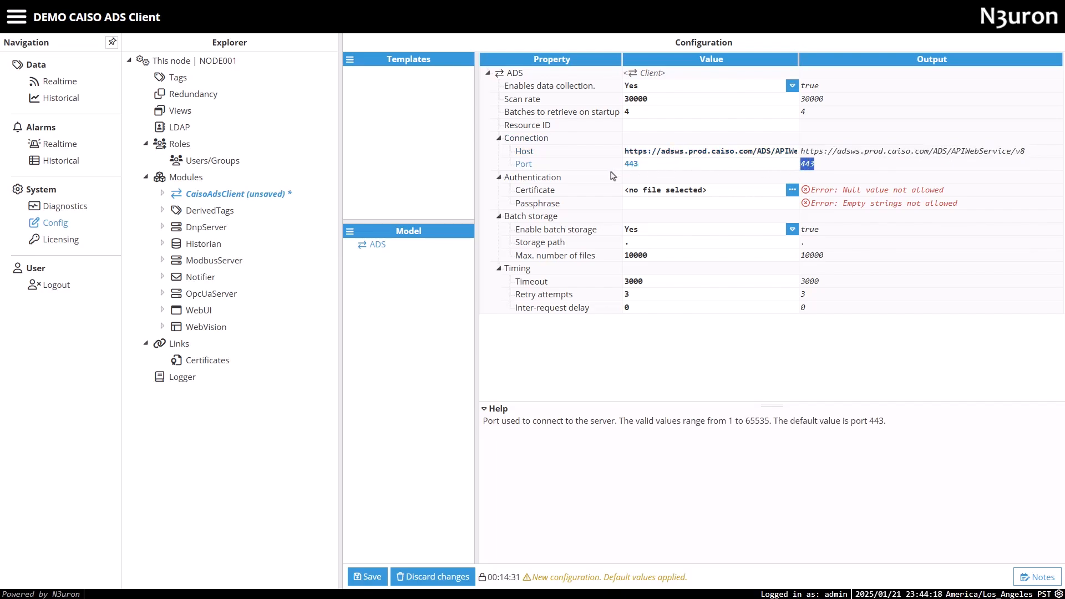
- Load the authentication certificate for the ADS client from a file on the Desktop, showing all file types
click(792, 191)
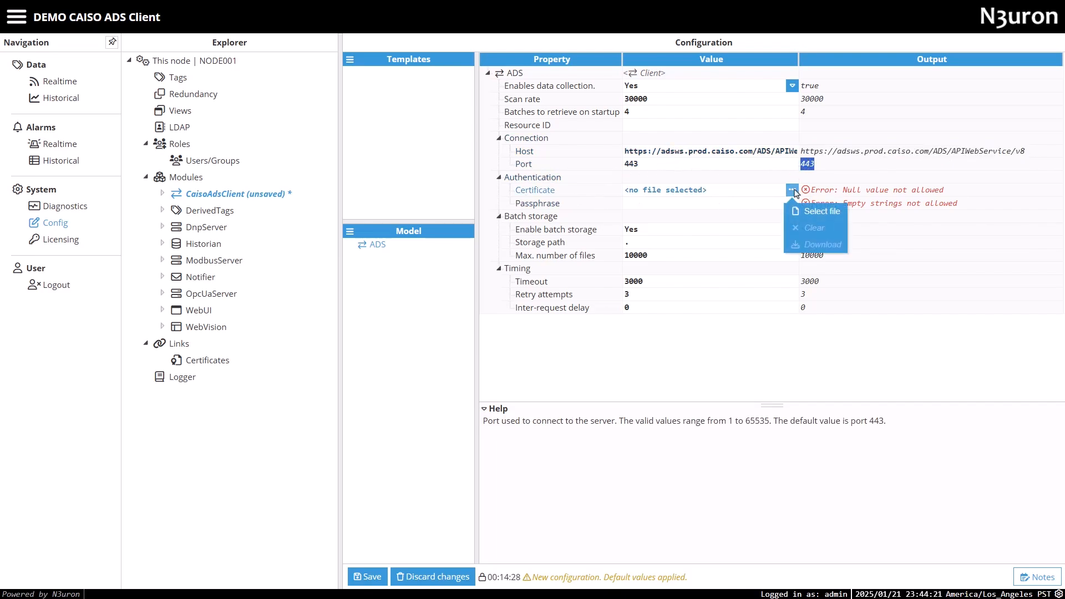
click(811, 209)
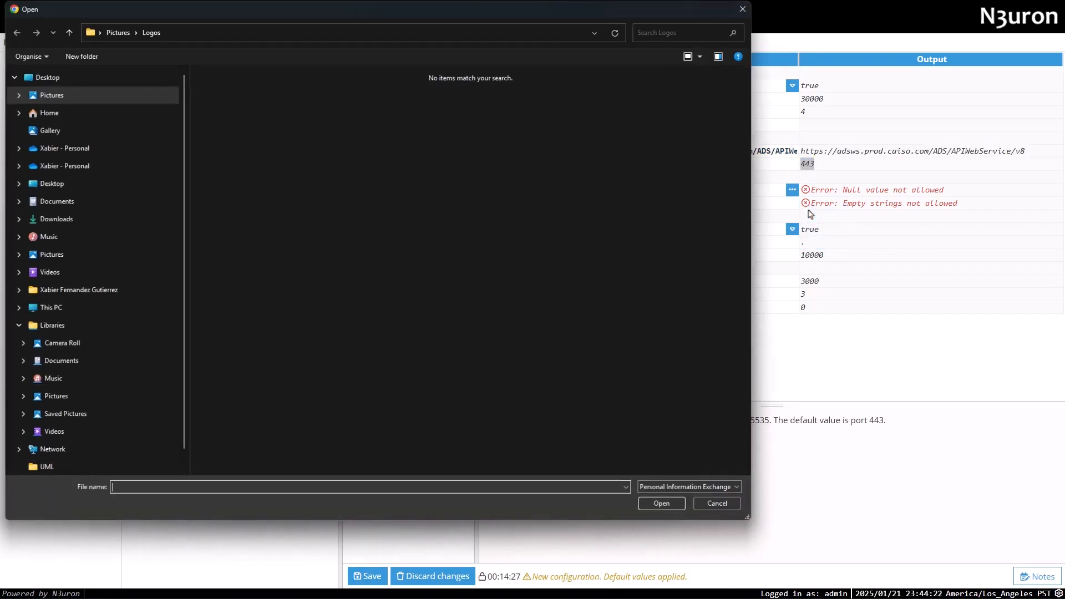
click(61, 178)
click(675, 488)
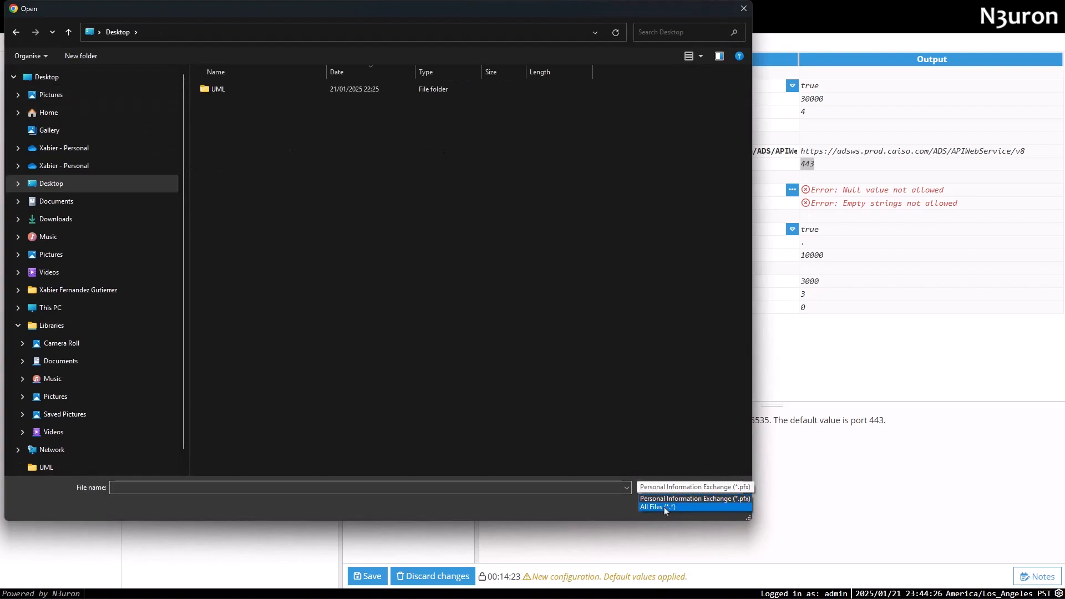
click(673, 504)
click(228, 123)
click(658, 502)
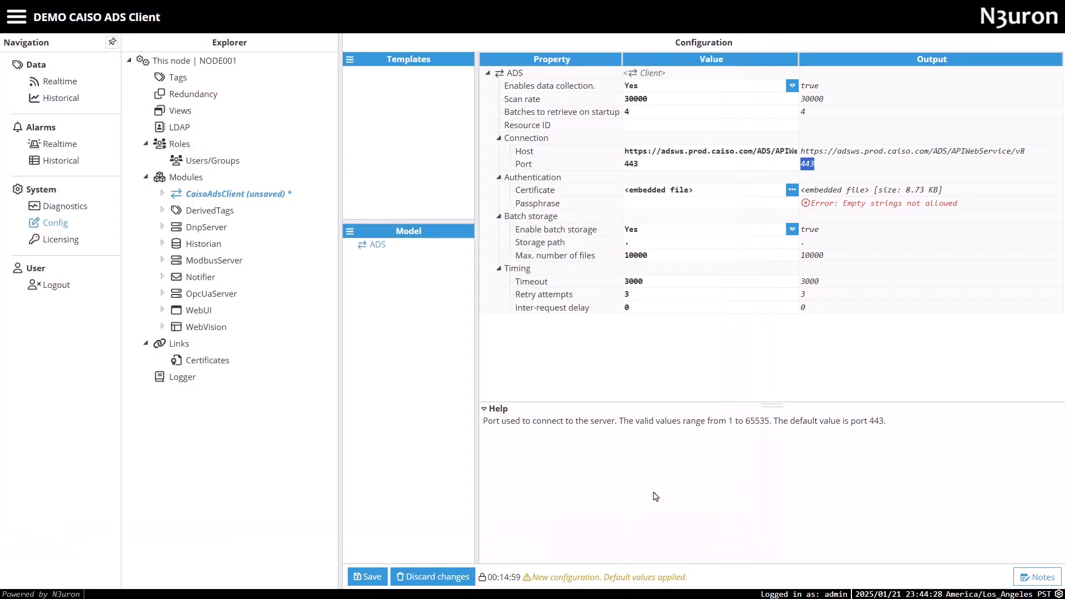
- Enter the certificate passphrase in the ADS client's authentication settings
click(684, 205)
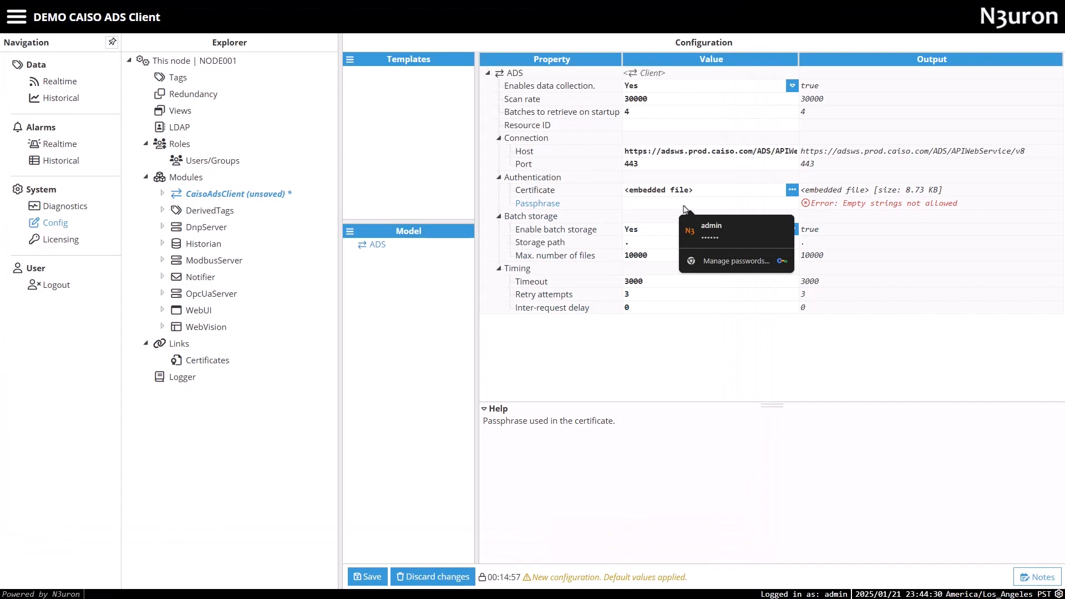
text(••••••)
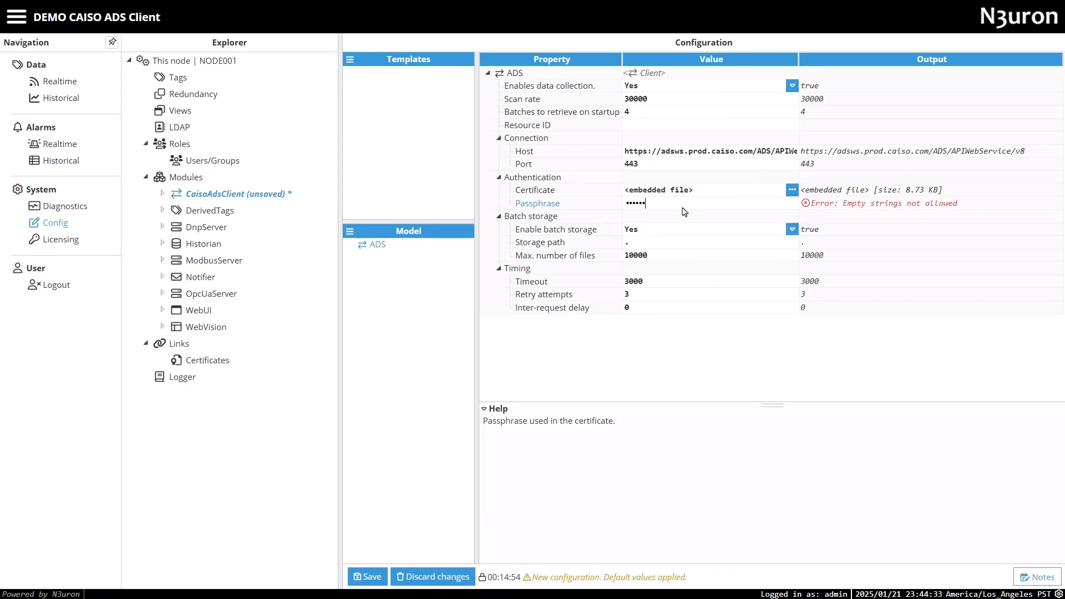
text(••)
key(Return)
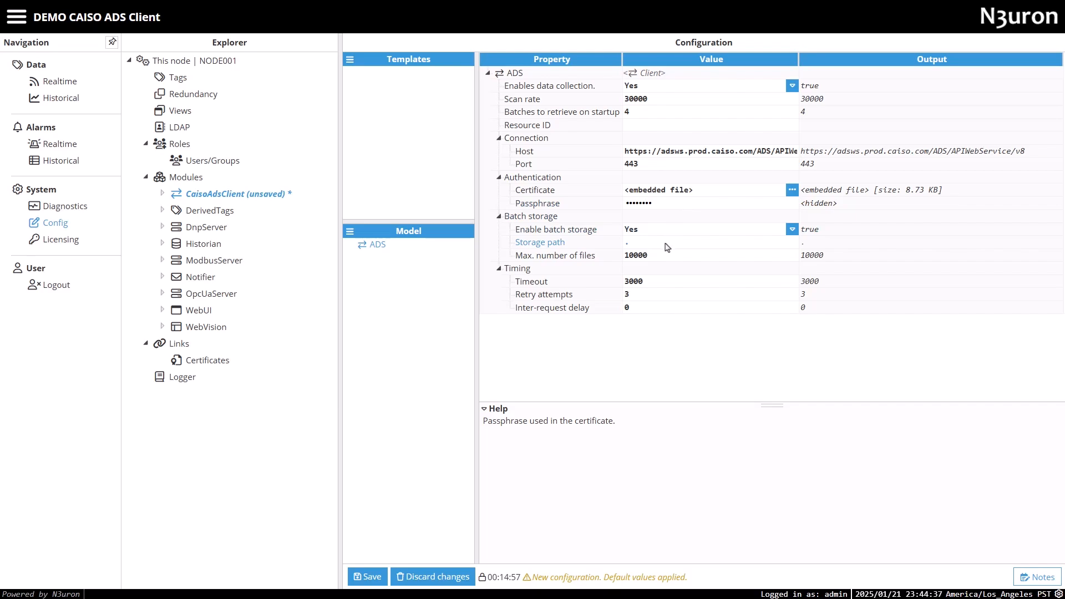
- Examine the ADS client's storage path, maximum number of files, timeout, retry attempts and inter-request delay, then collapse the property help
click(668, 248)
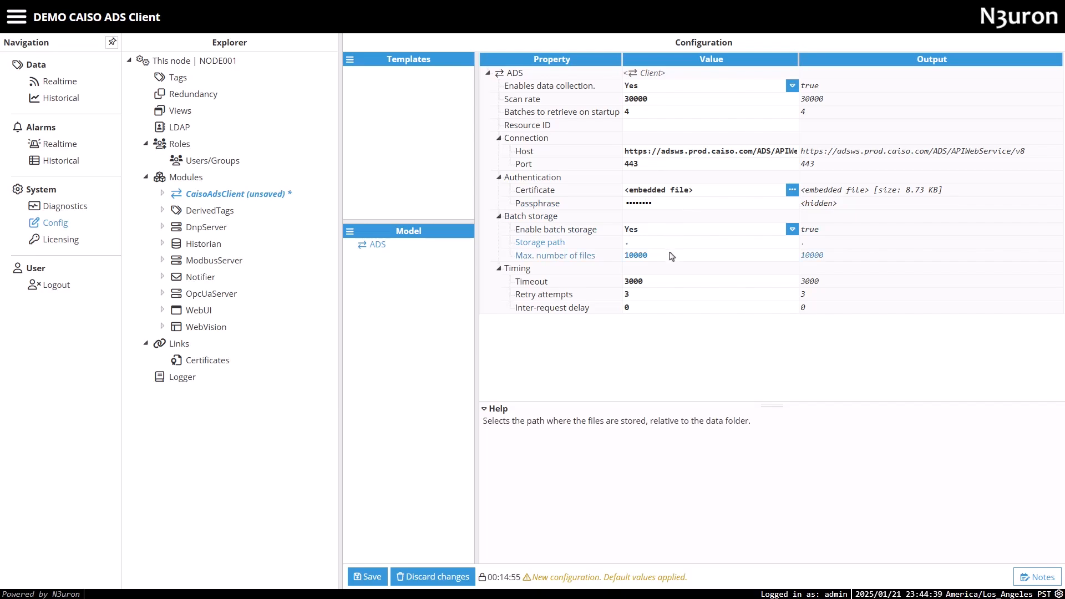
click(646, 256)
drag(647, 257, 621, 257)
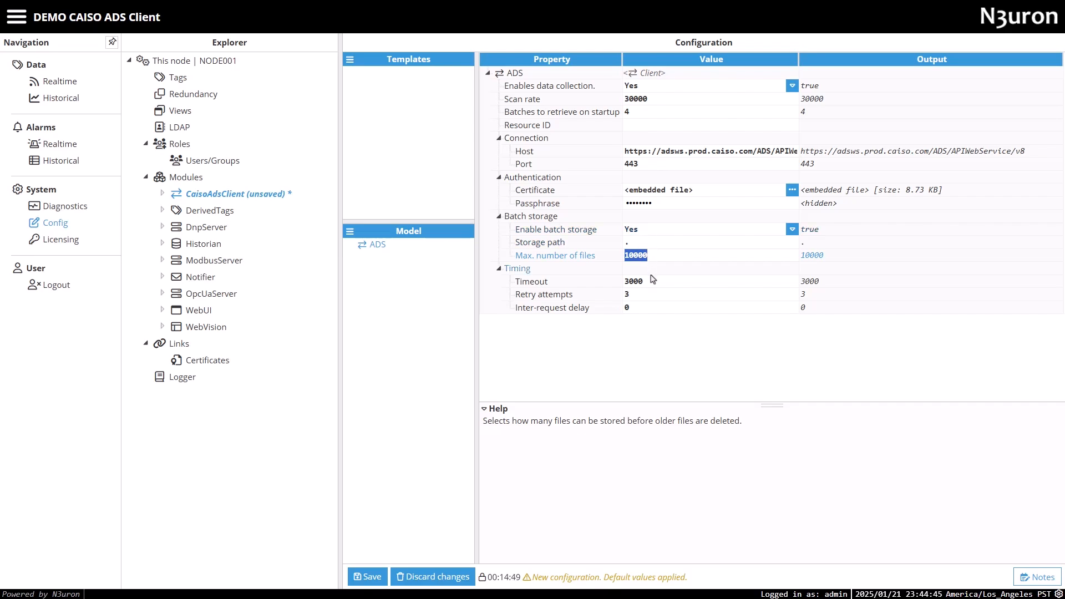
drag(661, 282, 621, 284)
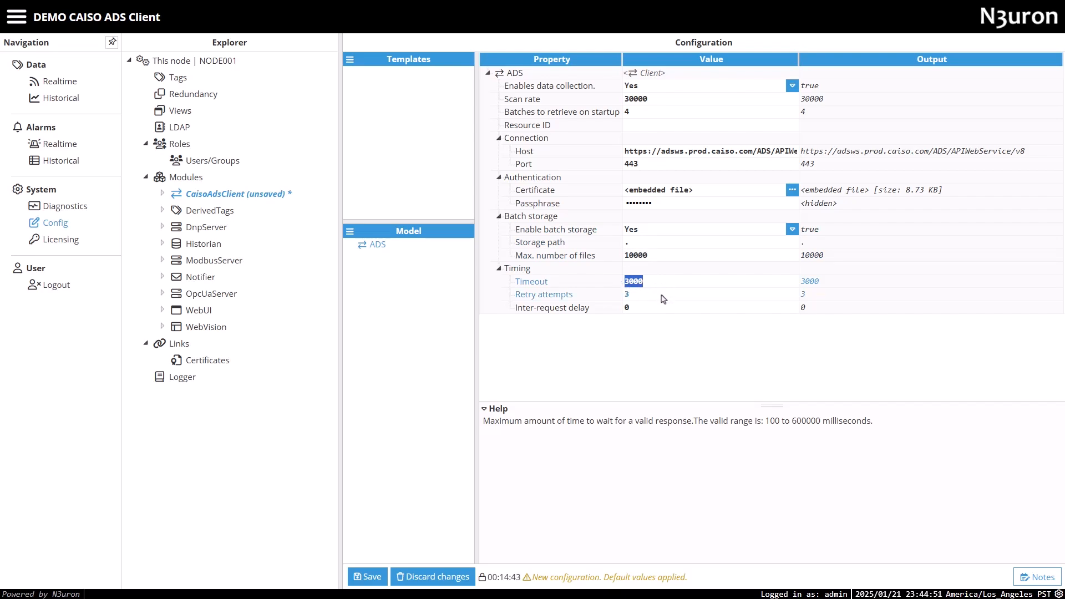
drag(664, 294, 620, 299)
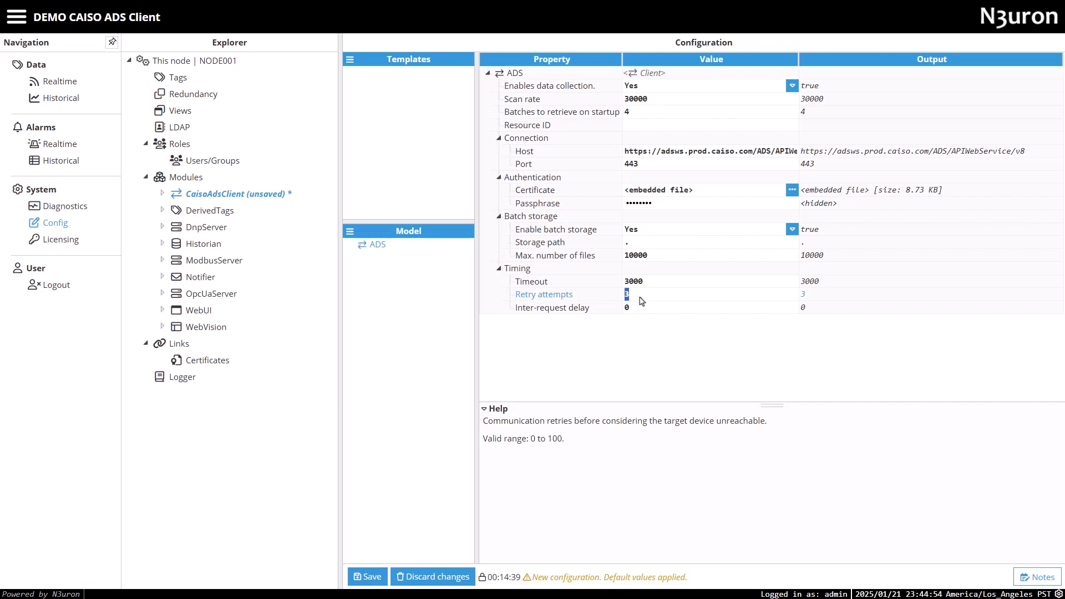
click(642, 307)
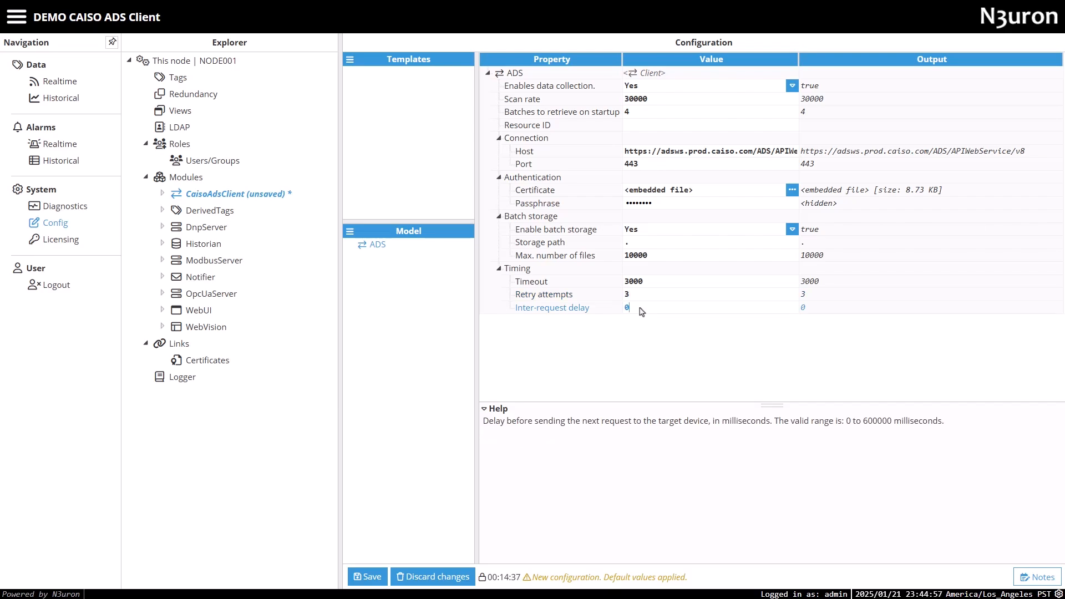
drag(640, 308, 623, 309)
click(486, 411)
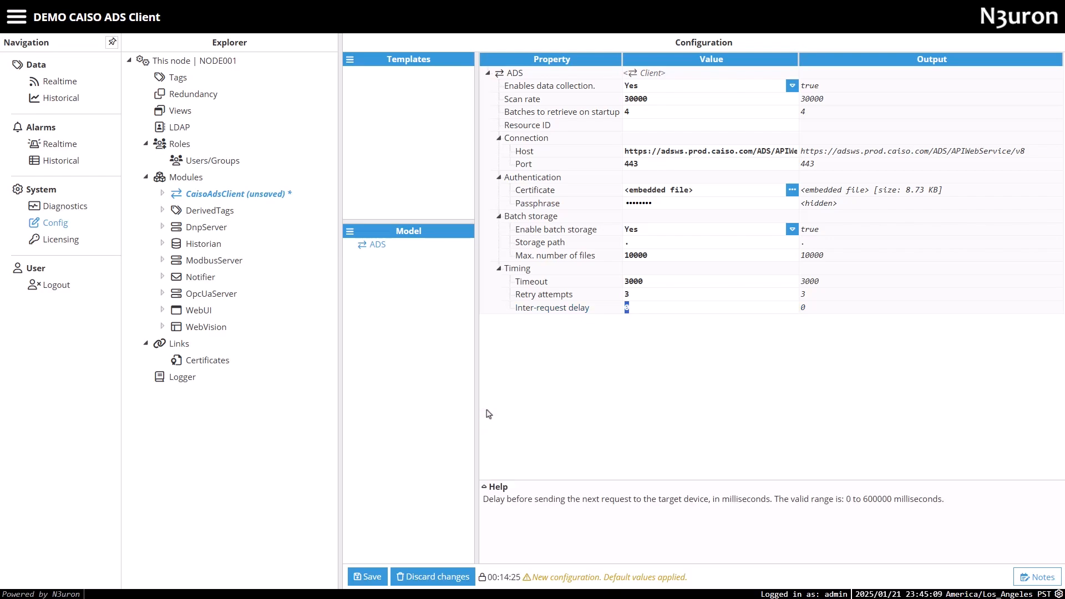
- Save the CaisoAdsClient module configuration and open the system diagnostics
click(369, 577)
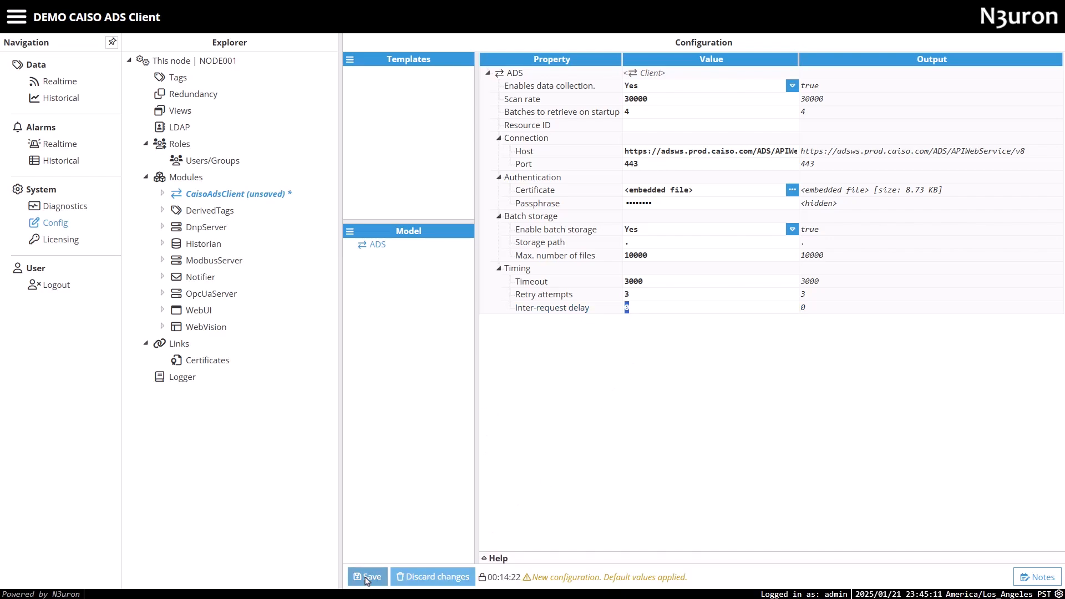
click(496, 328)
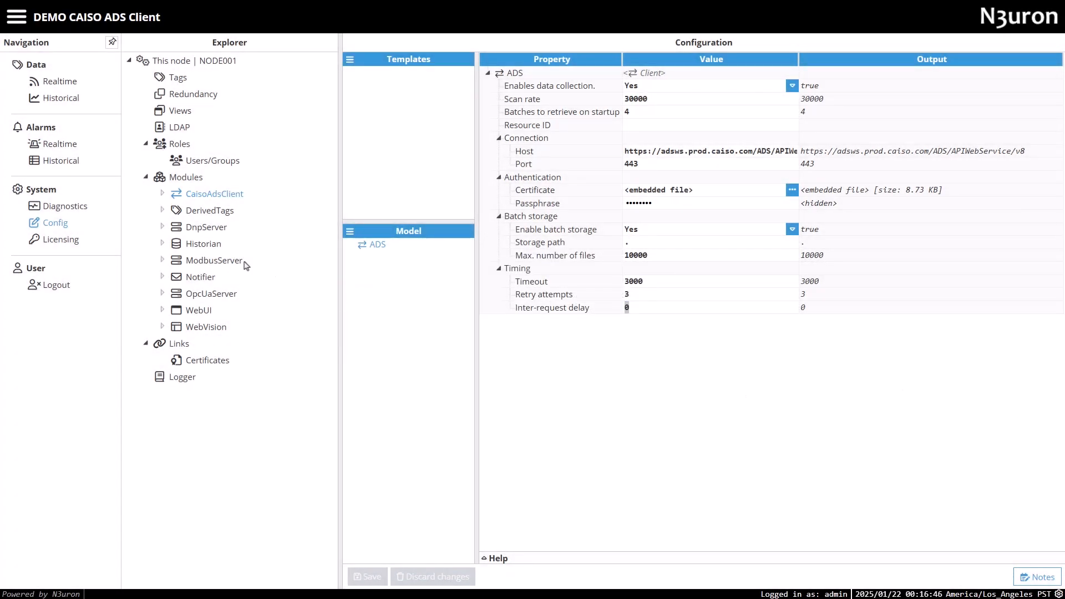
click(65, 206)
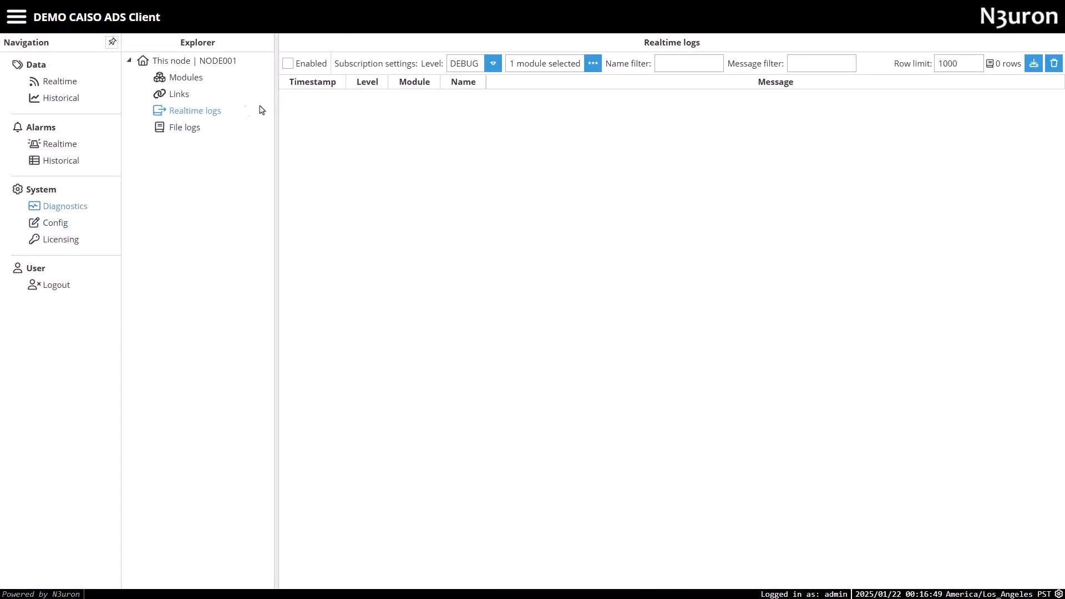
- Set the realtime logs to the CaisoAdsClient module at INFO level and enable the subscription
click(593, 64)
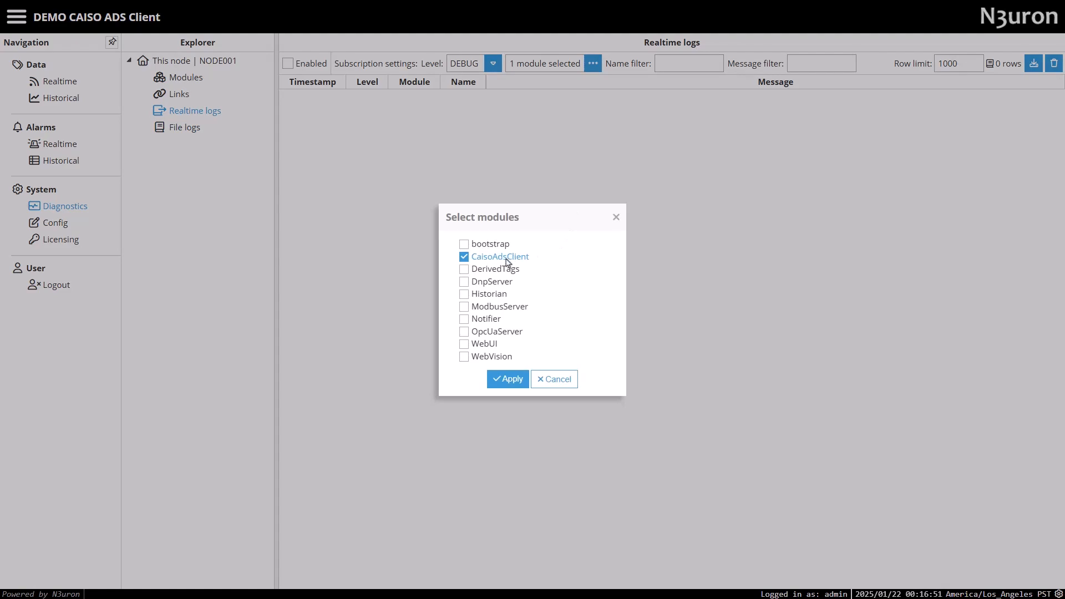
click(506, 378)
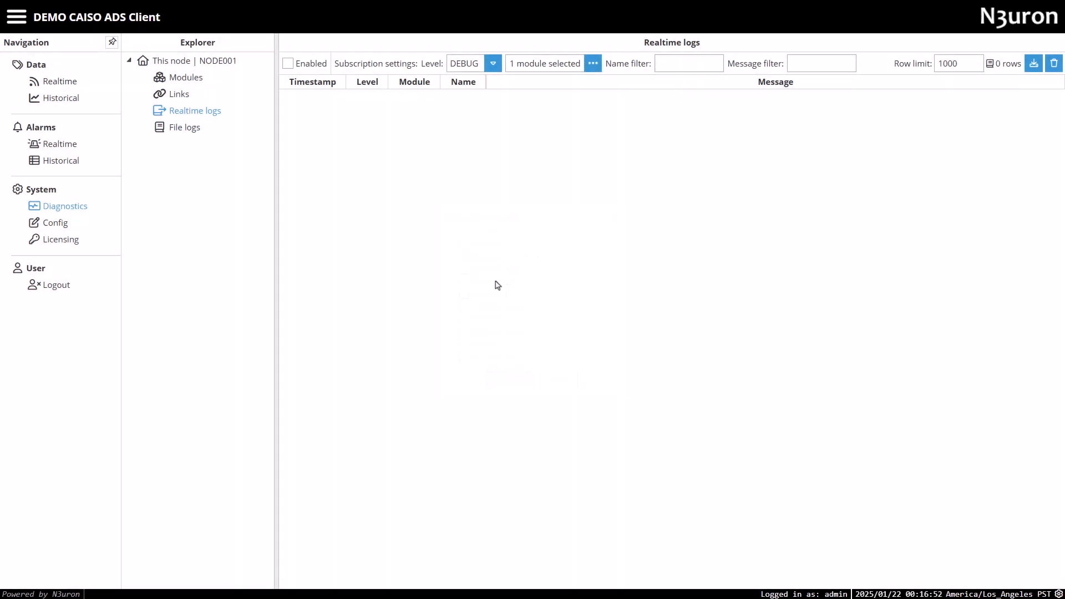
click(493, 63)
click(464, 112)
click(288, 64)
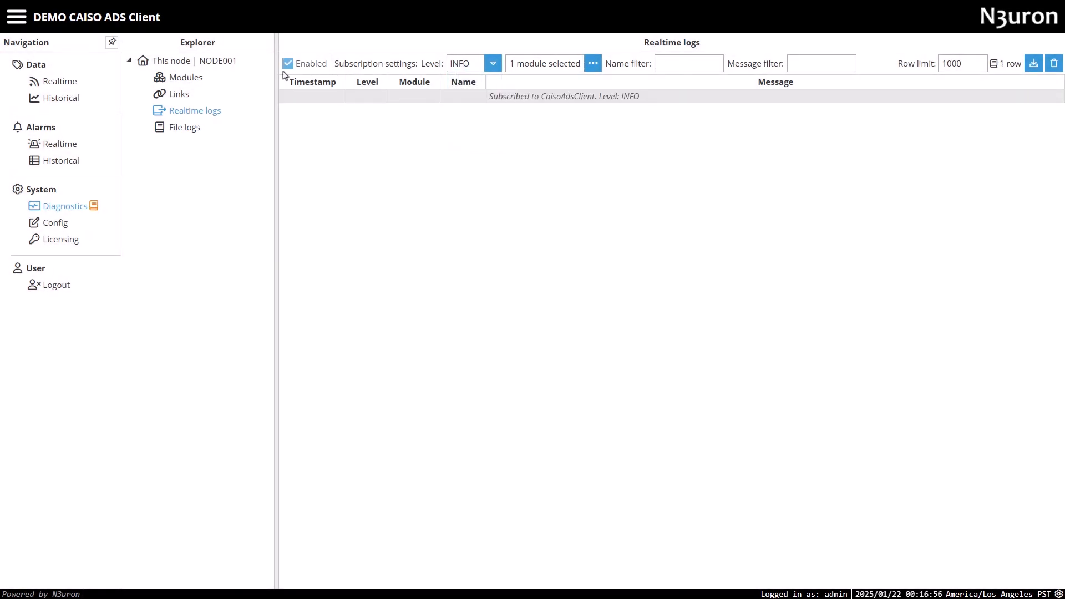
- Restart the CaisoAdsClient module from the diagnostics module list
click(191, 78)
click(287, 74)
click(299, 101)
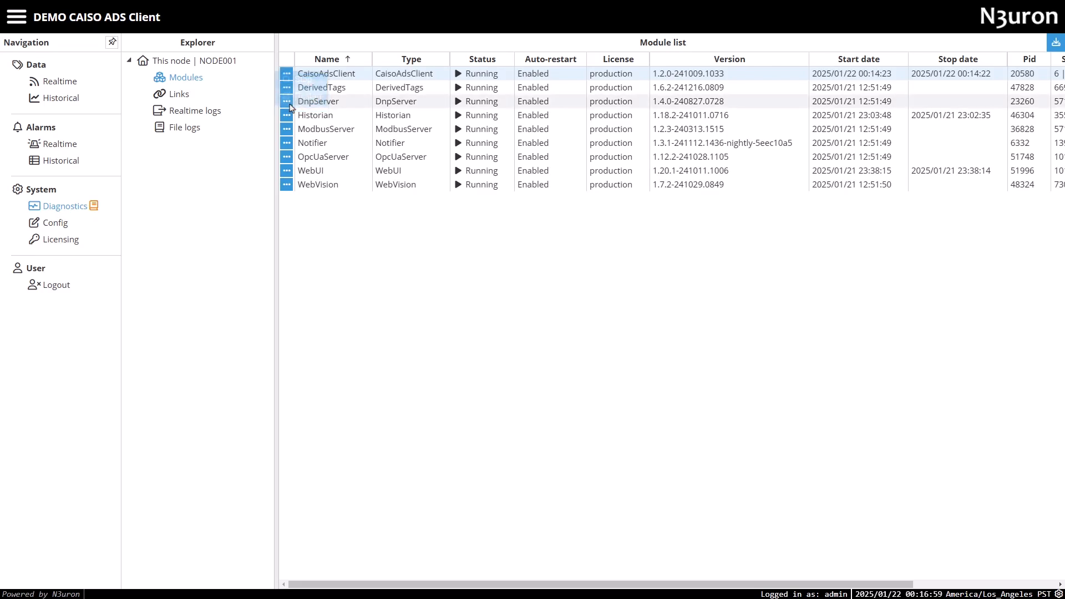
- Review the CaisoAdsClient start-up messages in the realtime logs and return to the system configuration
click(206, 113)
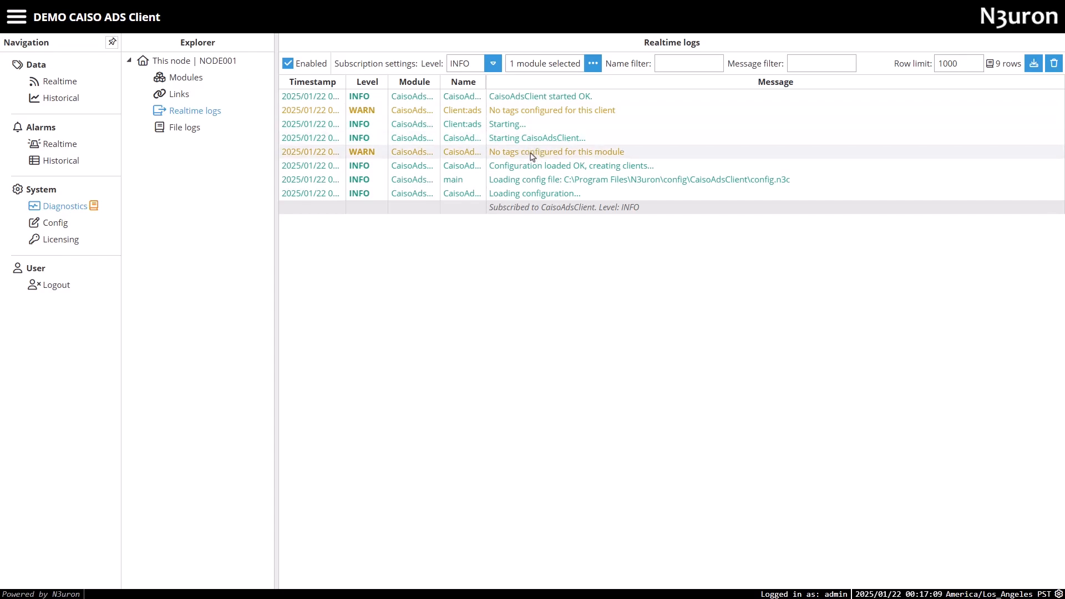
click(54, 223)
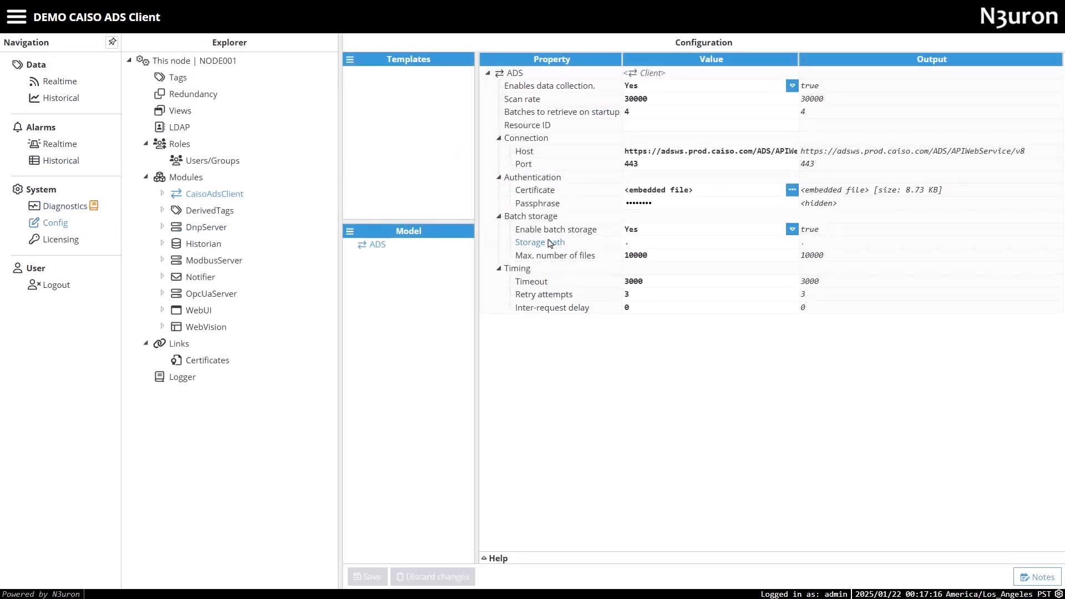